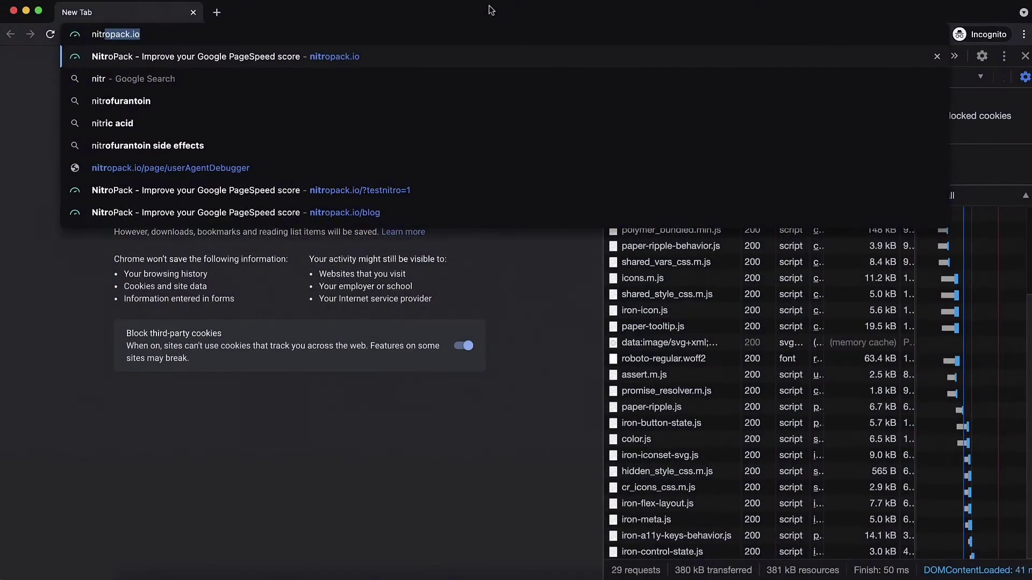
Load nitropack.io and examine the response and request headers of its main document request
key("Return")
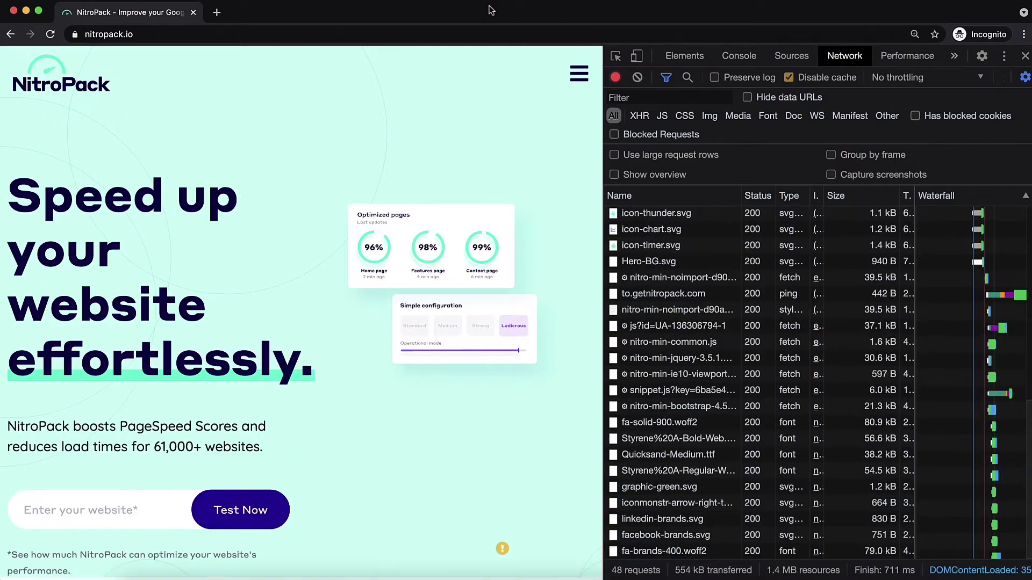
scroll(767, 278, "up", 15)
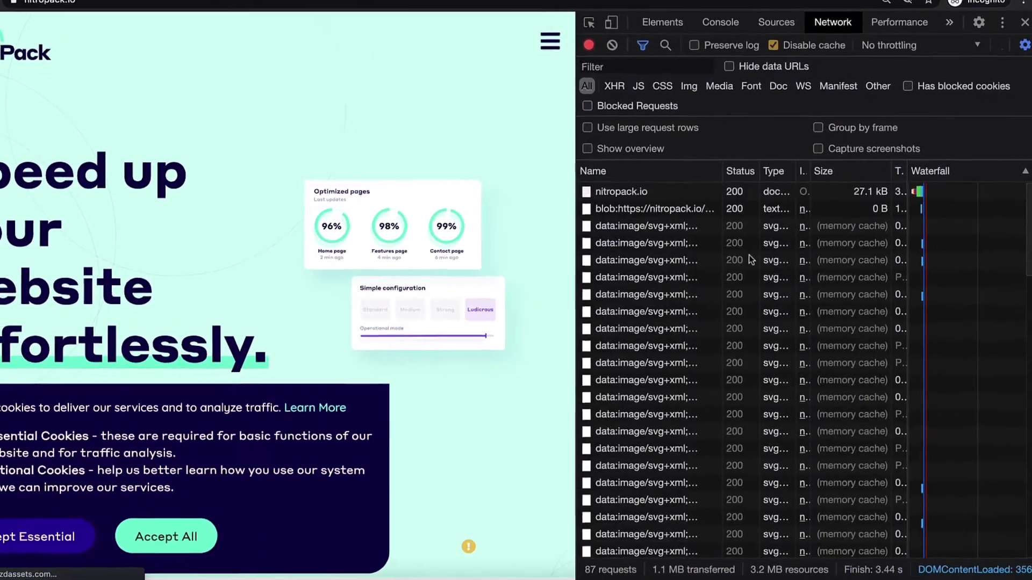
left_click(624, 192)
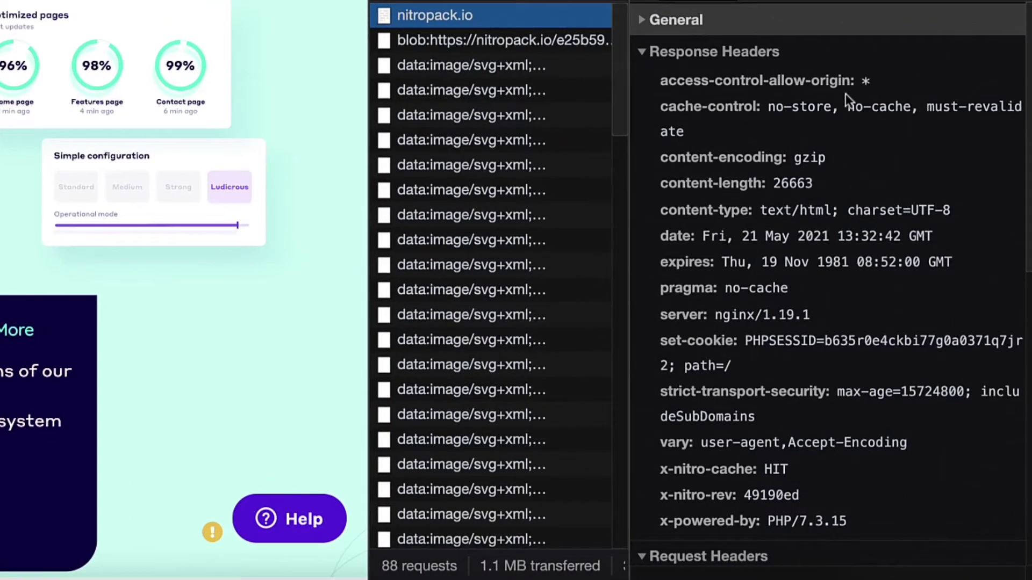
scroll(917, 294, "down", 7)
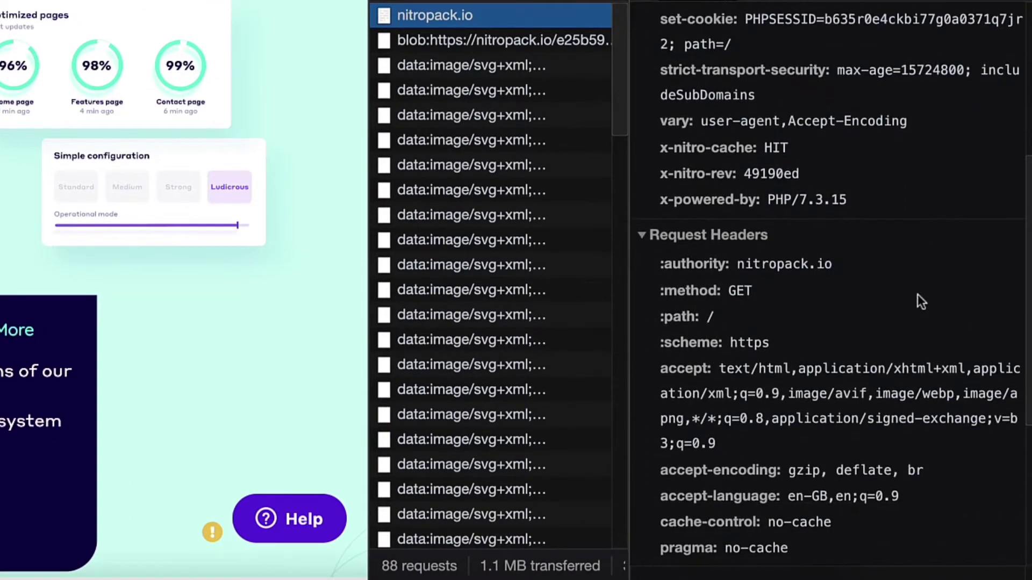
scroll(917, 295, "down", 4)
scroll(917, 294, "up", 1)
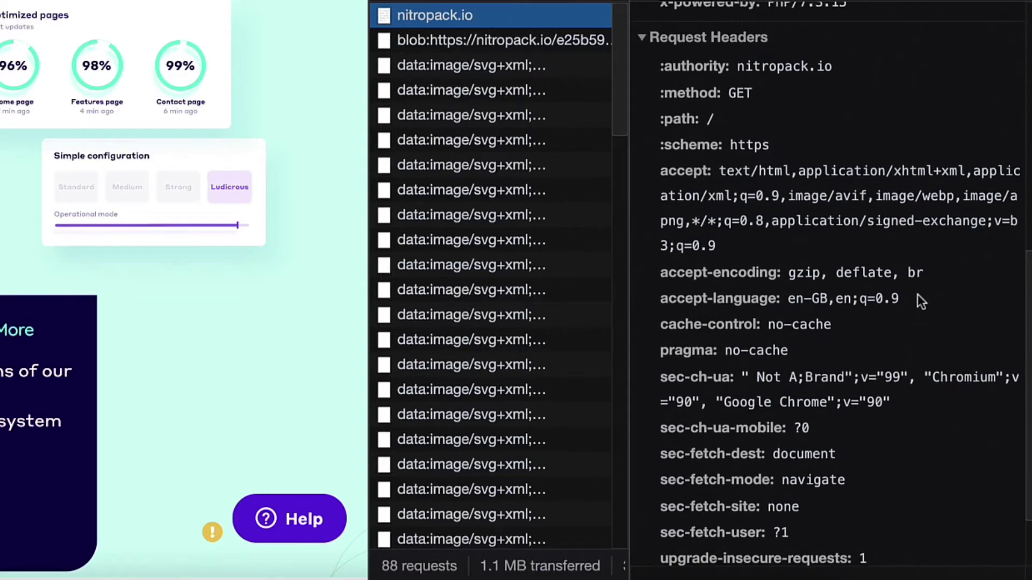
scroll(918, 295, "down", 1)
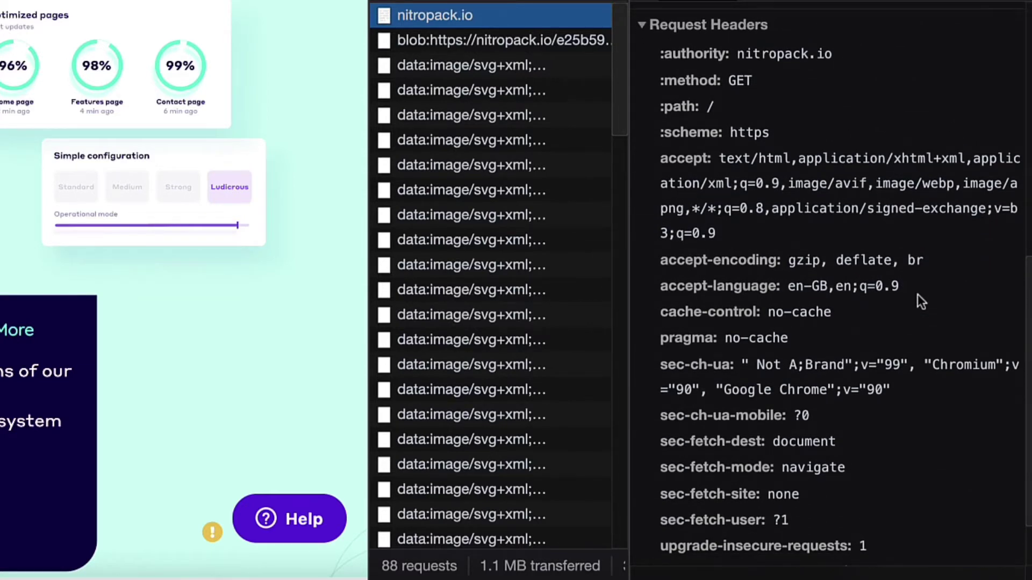
scroll(917, 295, "down", 3)
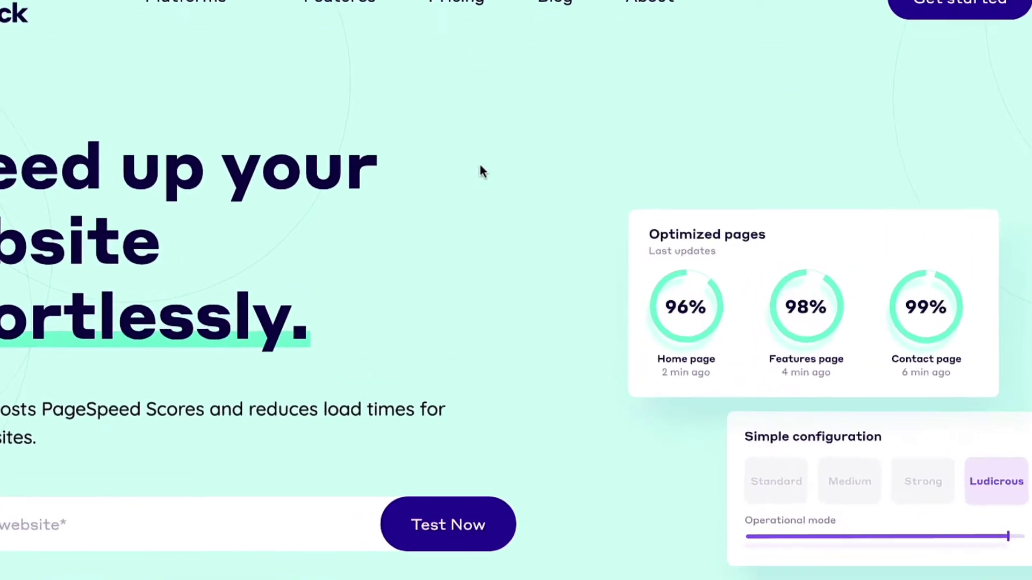
Inspect the NitroPack home page with the developer tools and turn on mobile device emulation
right_click(479, 128)
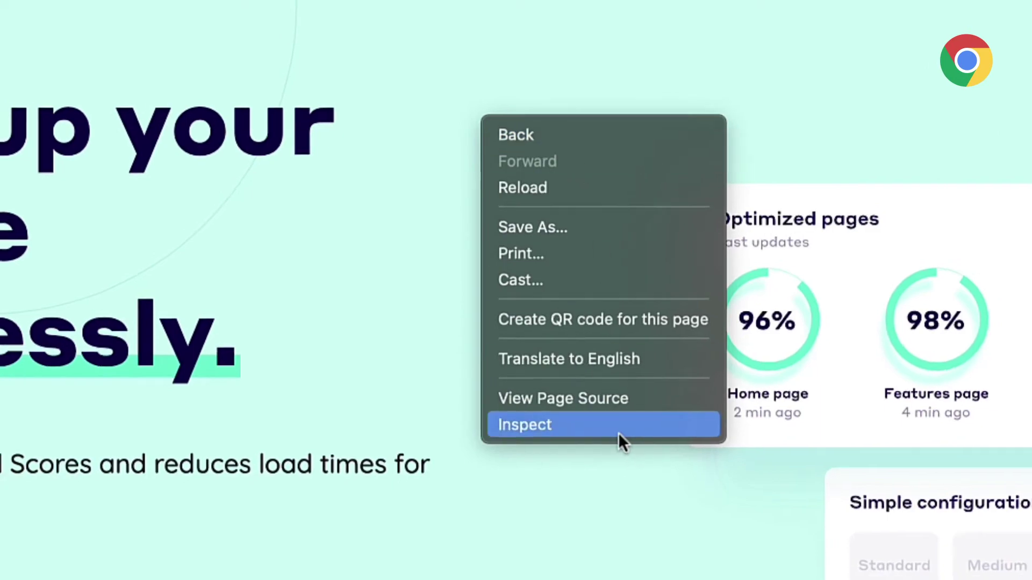
left_click(618, 430)
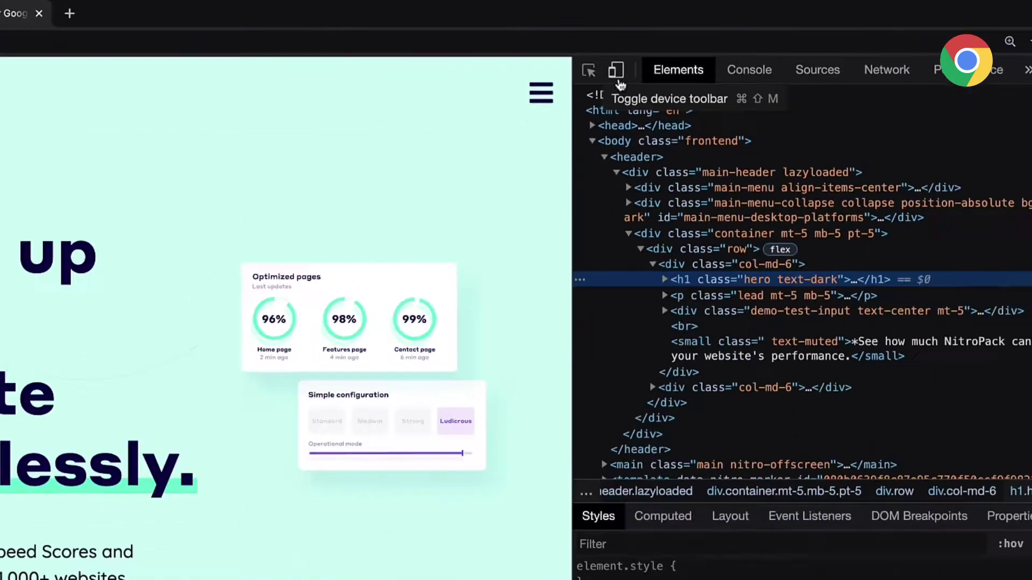
left_click(514, 181)
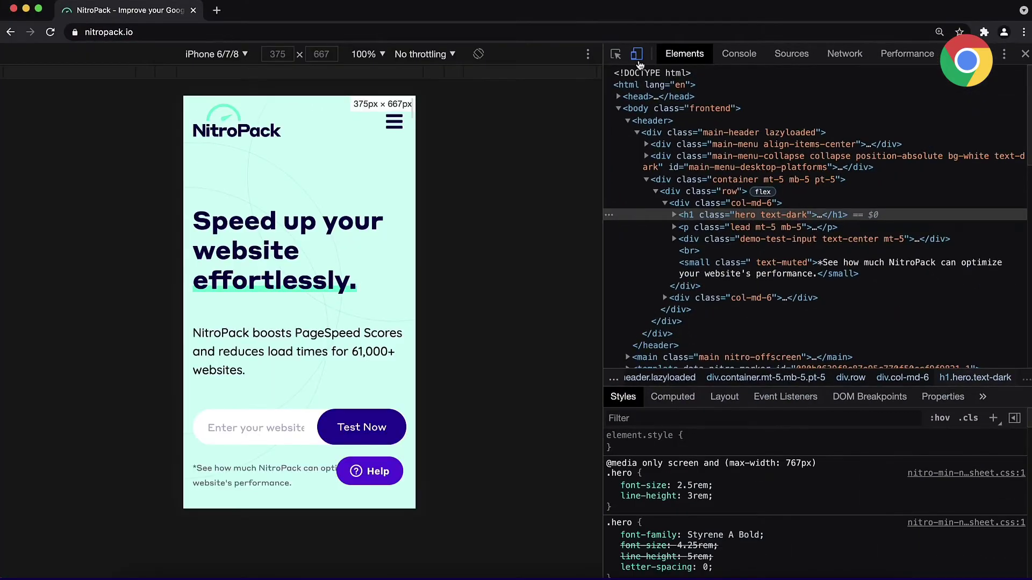
Switch the emulated device to Pixel 2 and back to iPhone 6/7/8
left_click(246, 55)
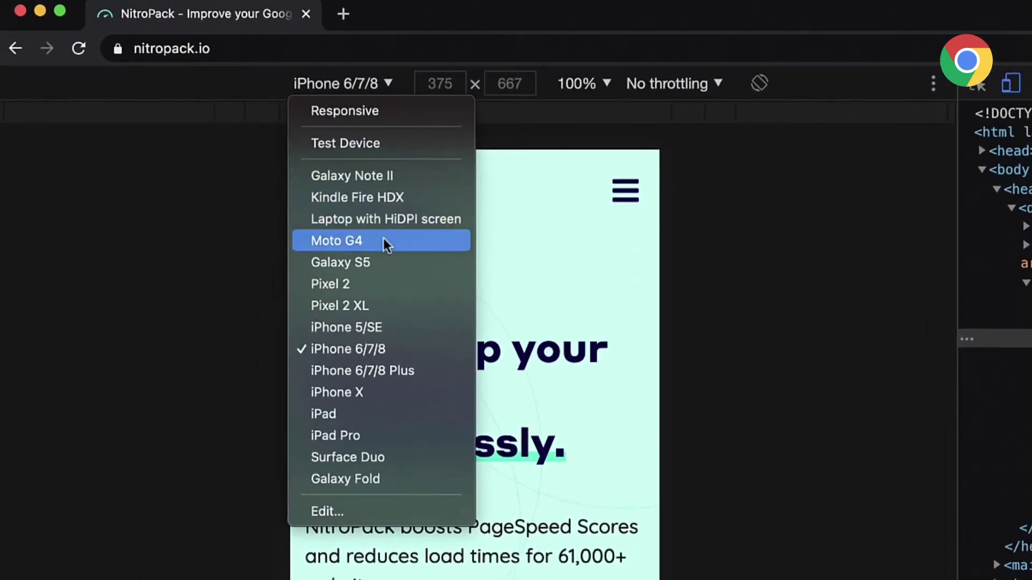
left_click(374, 286)
left_click(369, 86)
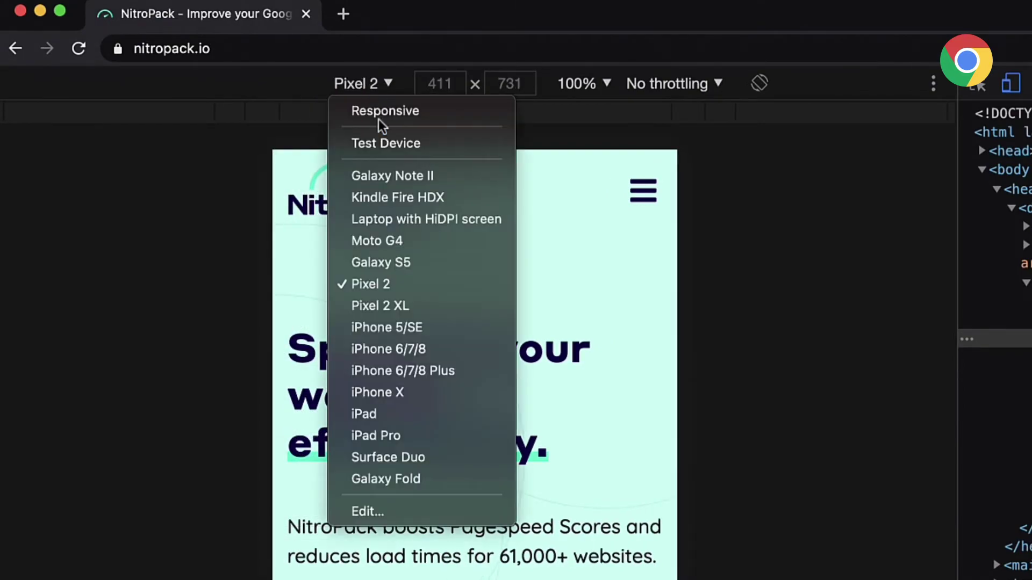
left_click(431, 348)
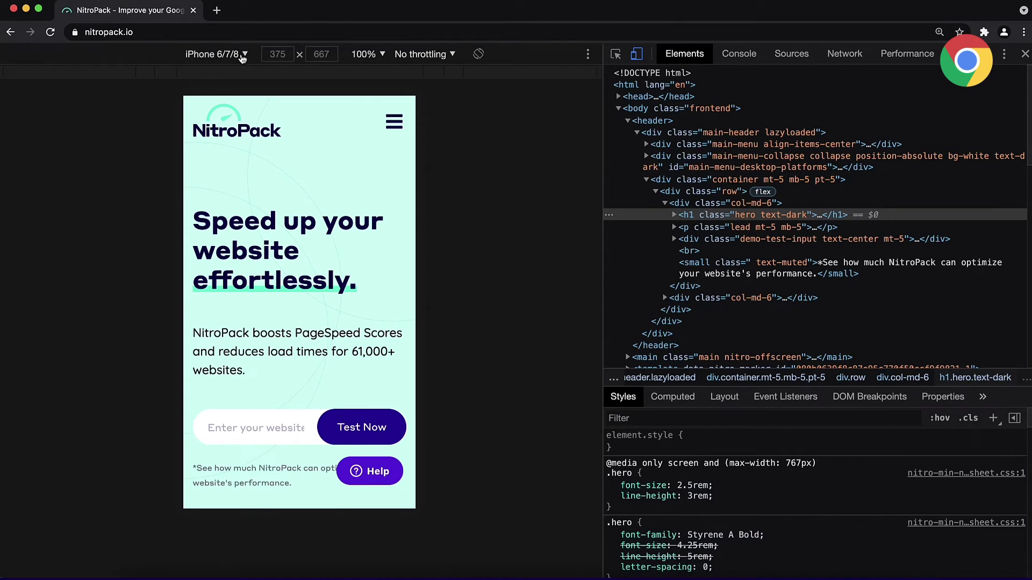
Start a new custom emulated device and paste the mobile Chrome-Lighthouse user agent string into it
left_click(243, 56)
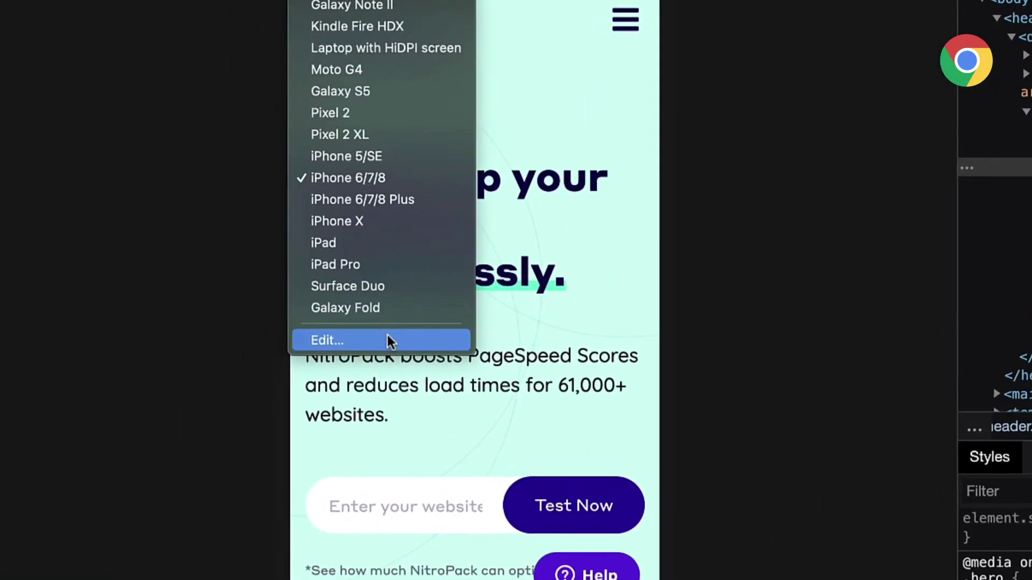
left_click(387, 336)
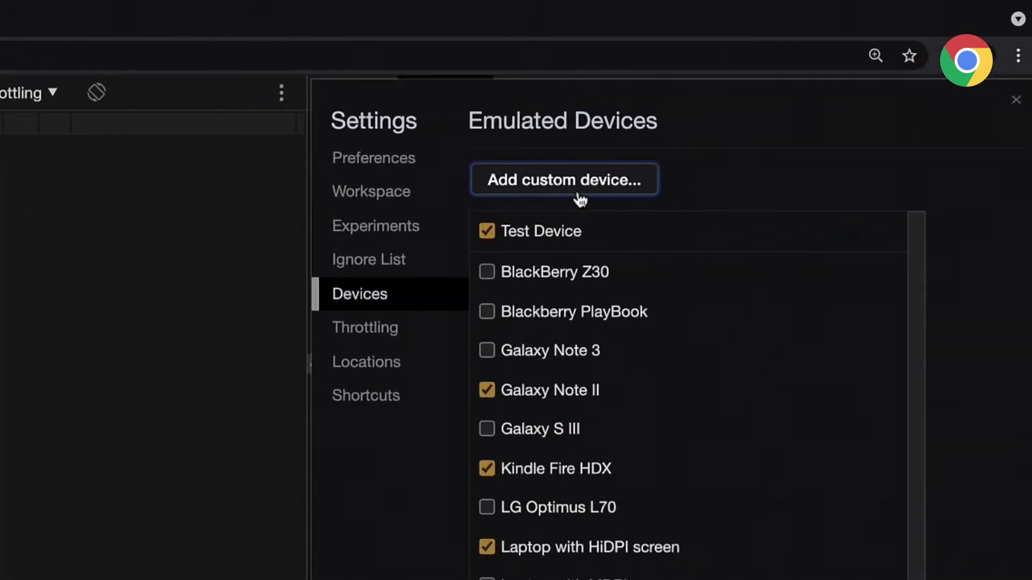
left_click(580, 198)
left_click(625, 429)
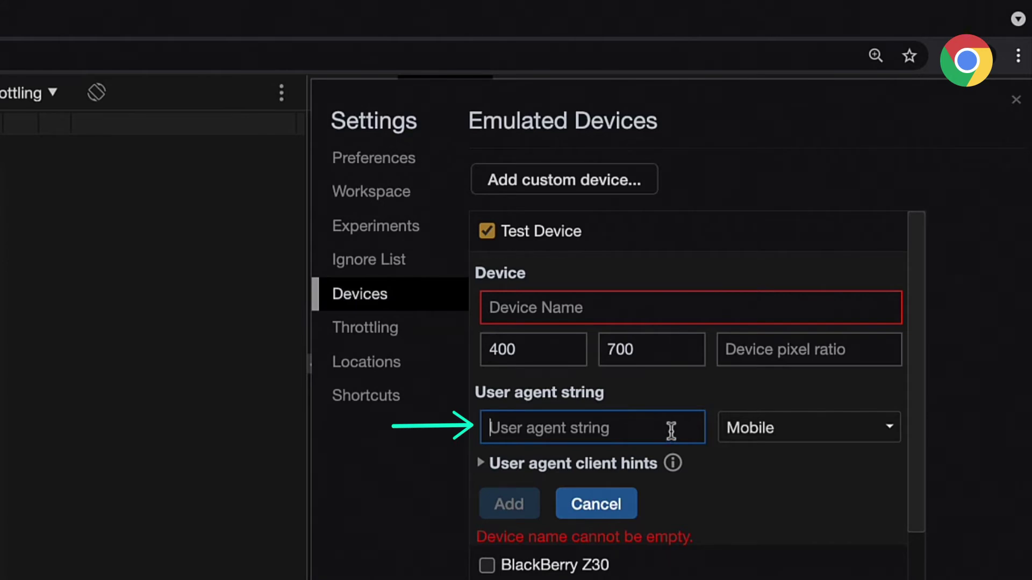
key("ctrl+v")
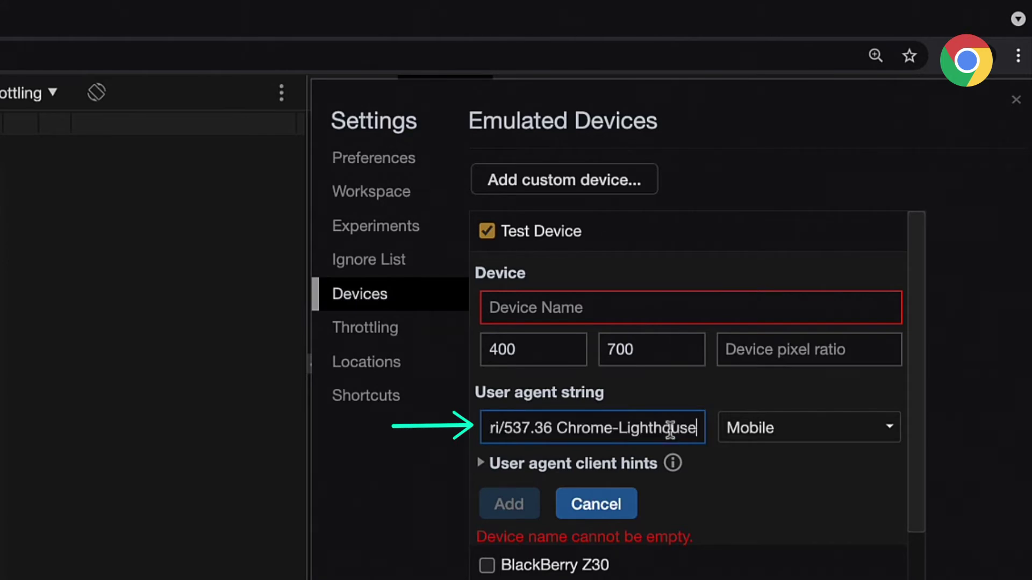
Name the custom device "Test mobile device" and add it to the emulated devices
left_click(693, 300)
type("Test mobile device")
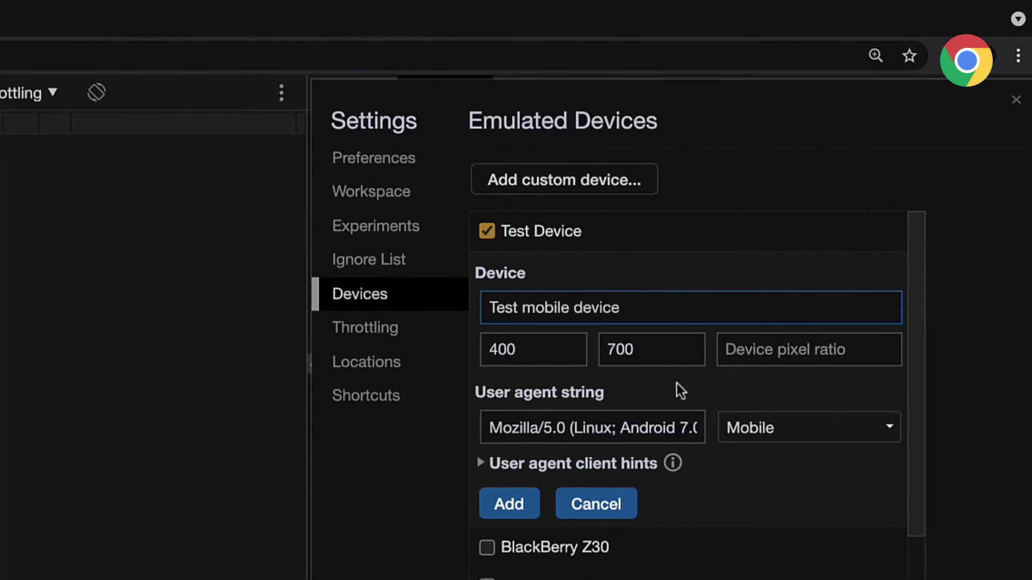
left_click(711, 456)
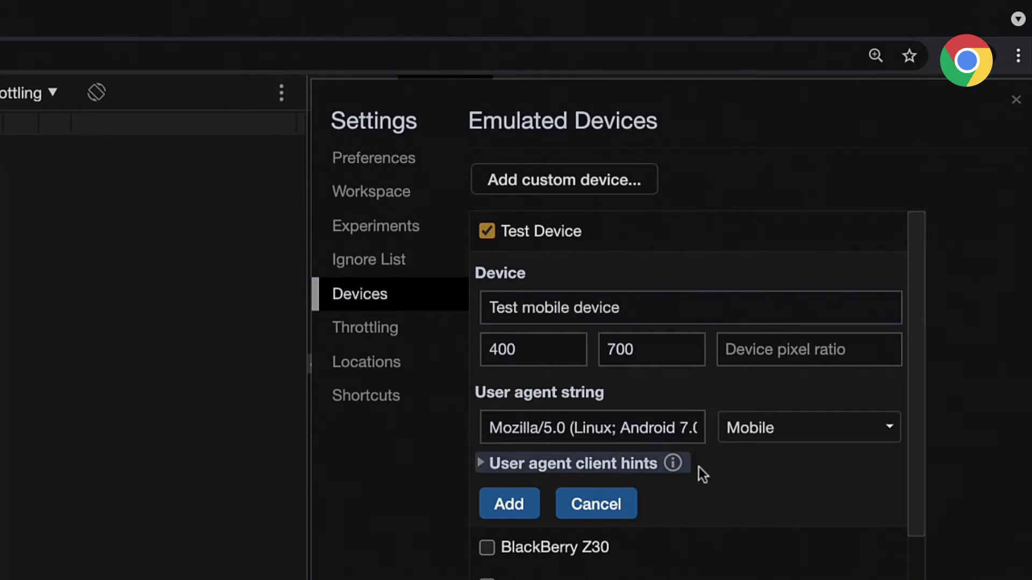
left_click(509, 503)
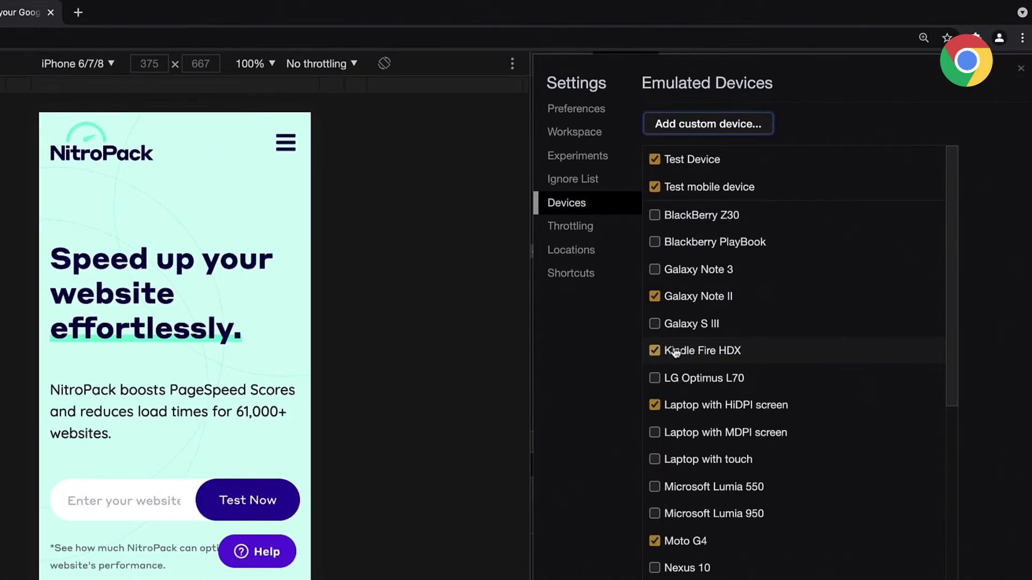
left_click(724, 192)
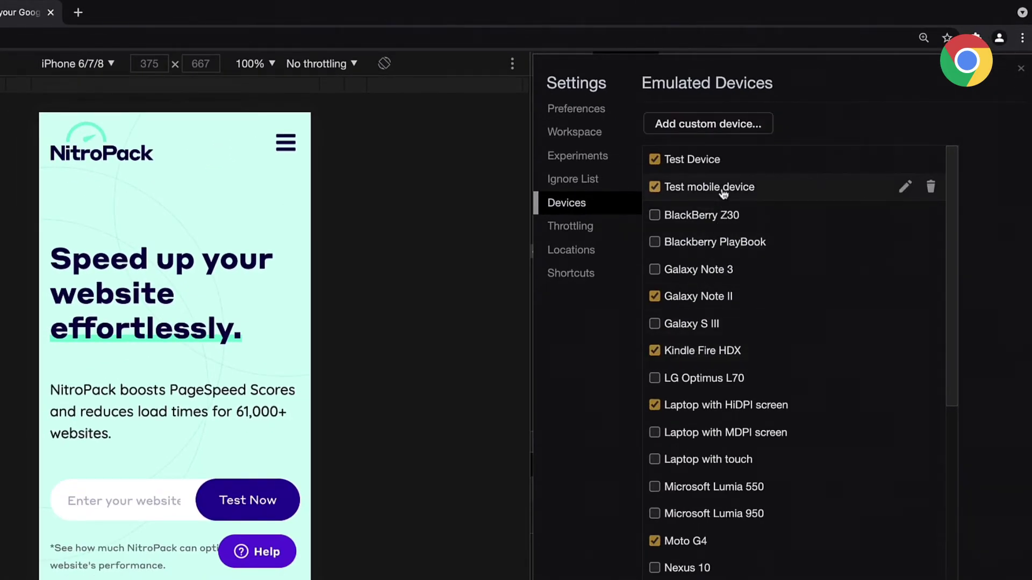
Emulate the NitroPack home page on Test mobile device and reload the page
left_click(95, 63)
left_click(104, 122)
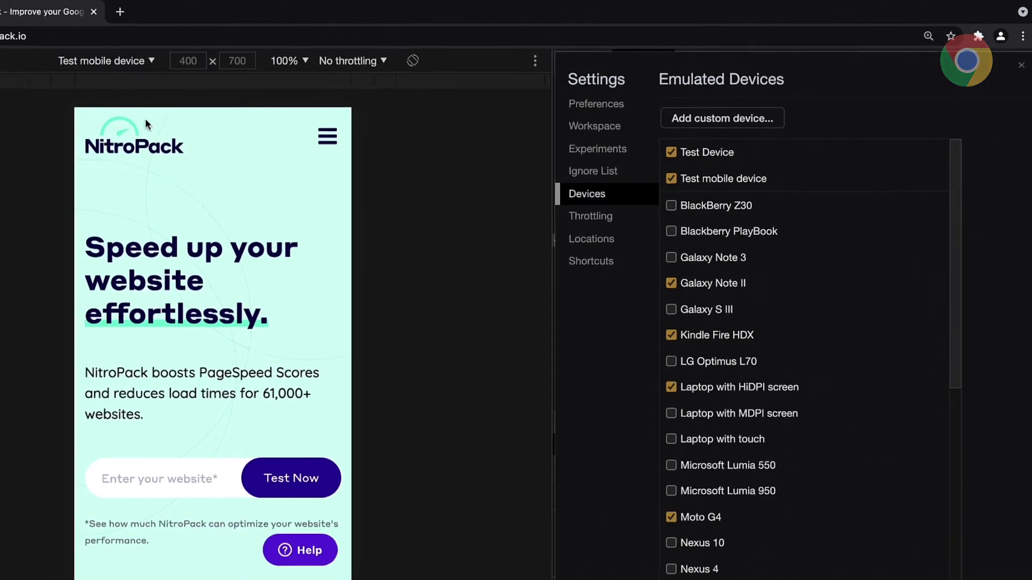
left_click(50, 32)
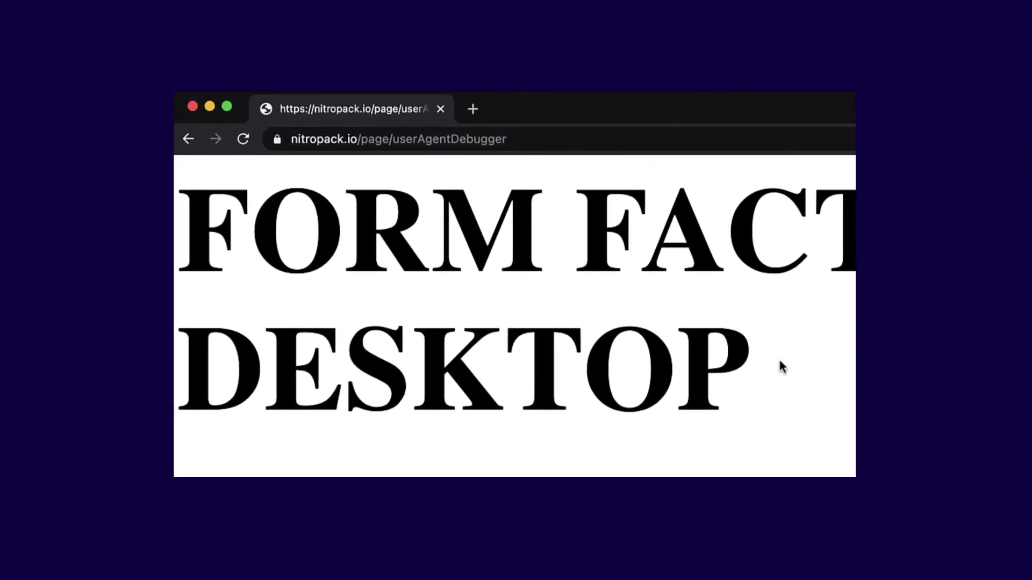
Inspect the userAgentDebugger page with the developer tools and reload it under the Test mobile device emulation
right_click(793, 471)
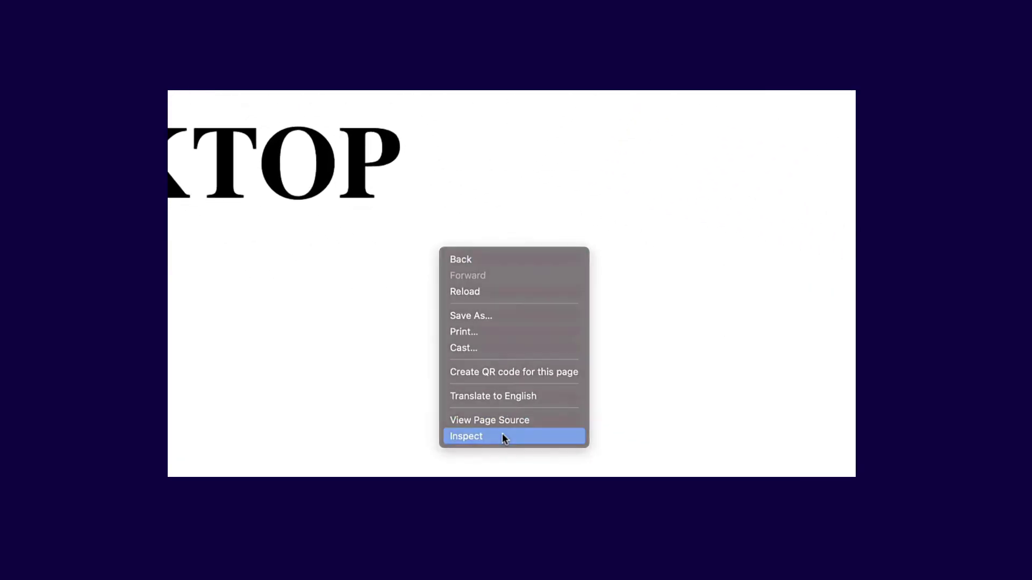
left_click(505, 411)
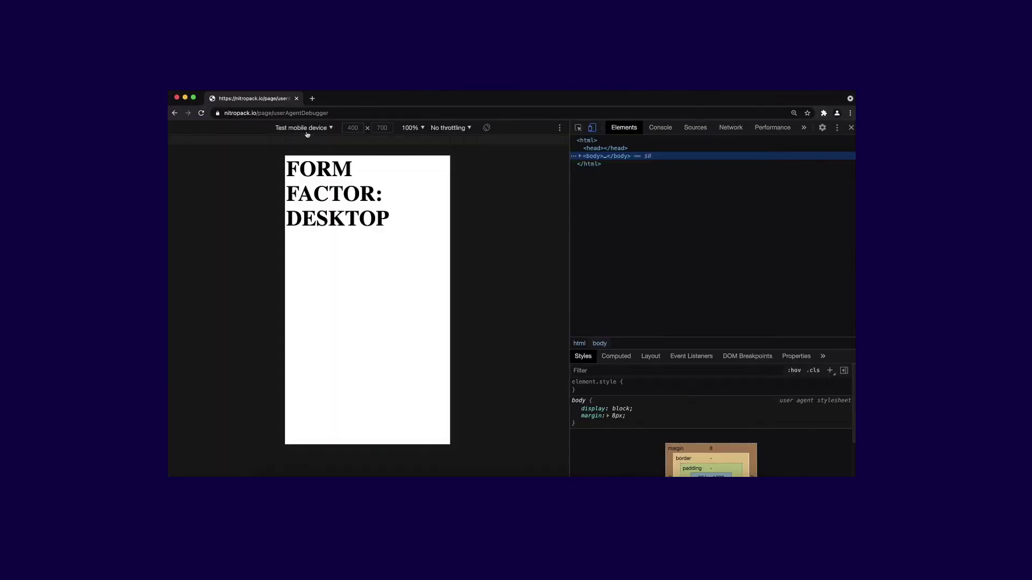
left_click(201, 113)
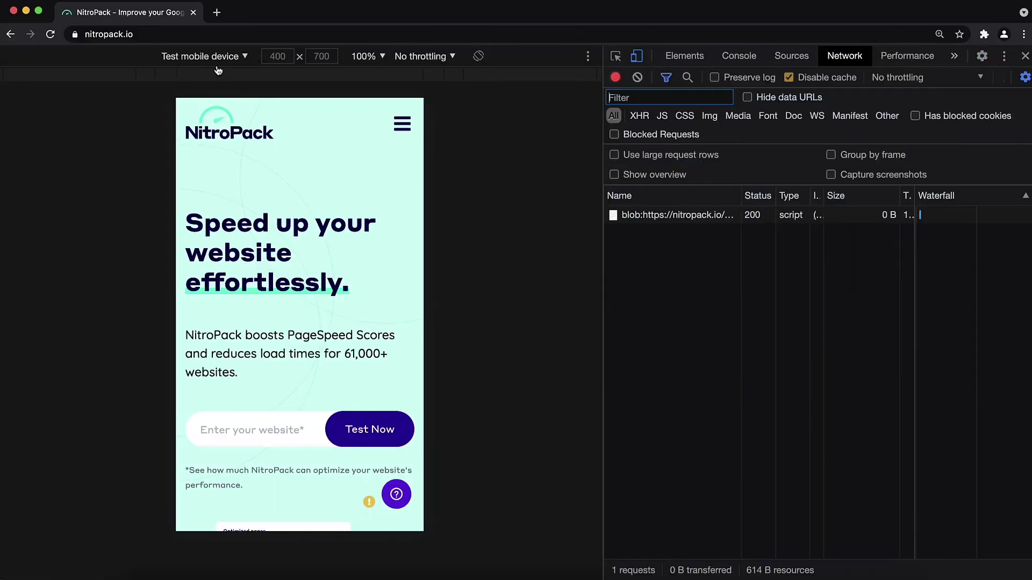
Reload nitropack.io under the Test mobile device emulation and look through its network requests
key("super+r")
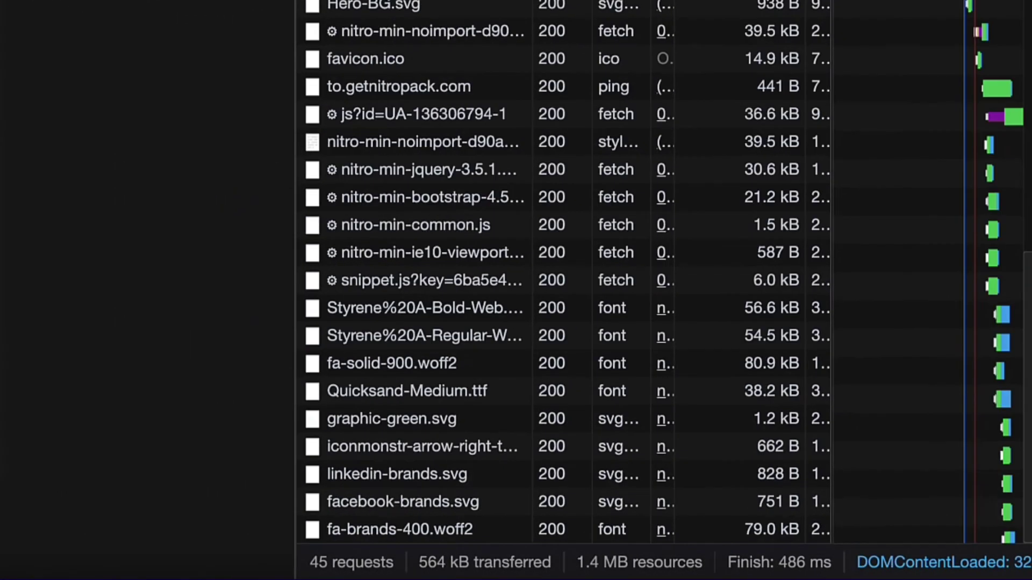
scroll(476, 173, "up", 6)
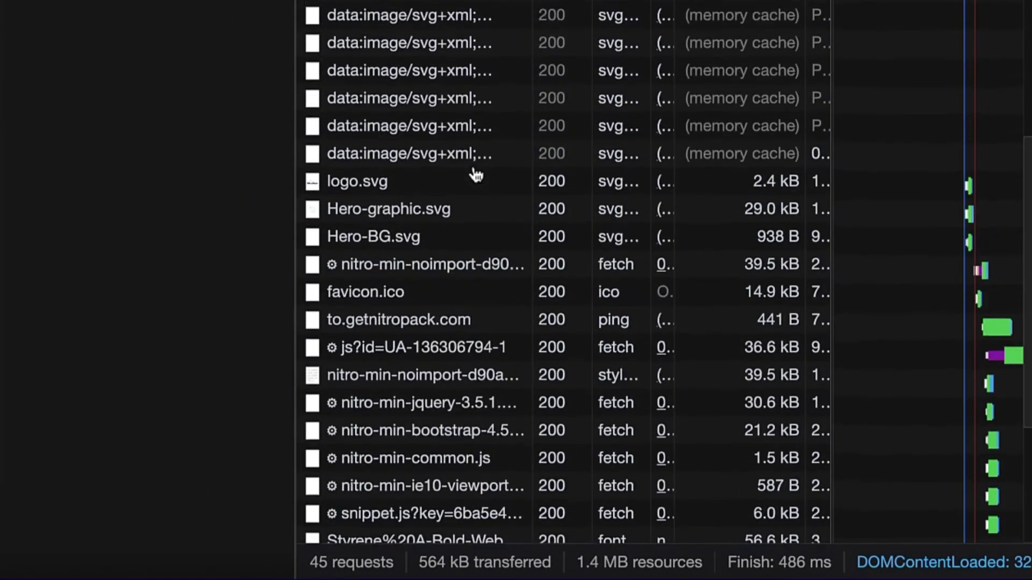
scroll(477, 173, "down", 5)
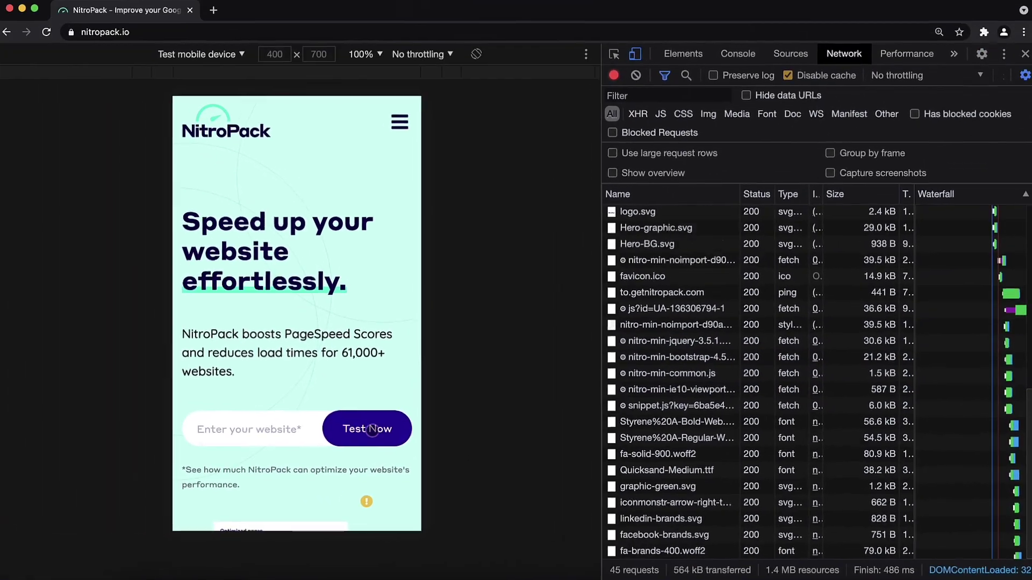
left_click(200, 392)
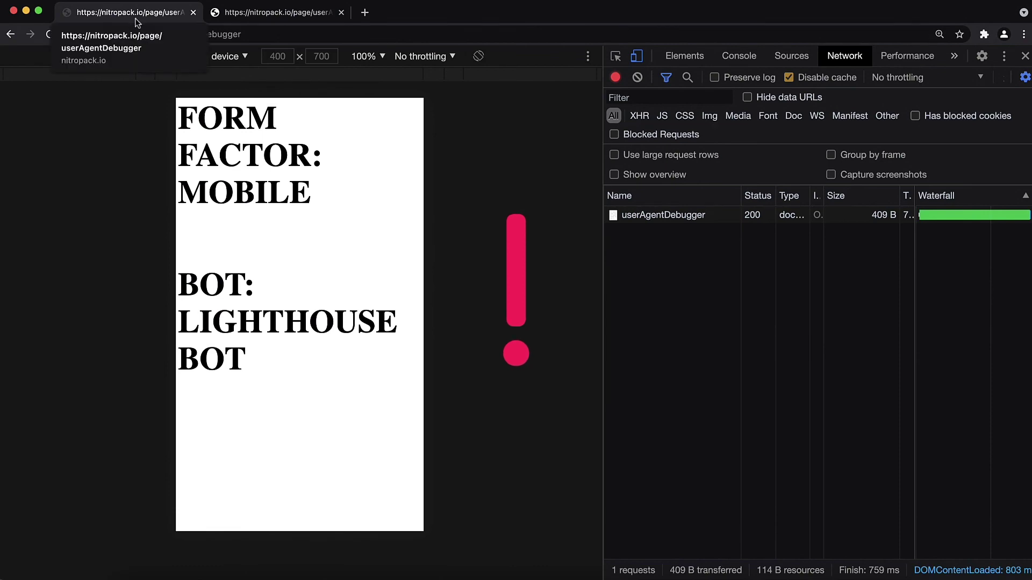
Switch to the second userAgentDebugger tab and reload it so the Test mobile device user agent applies
left_click(247, 15)
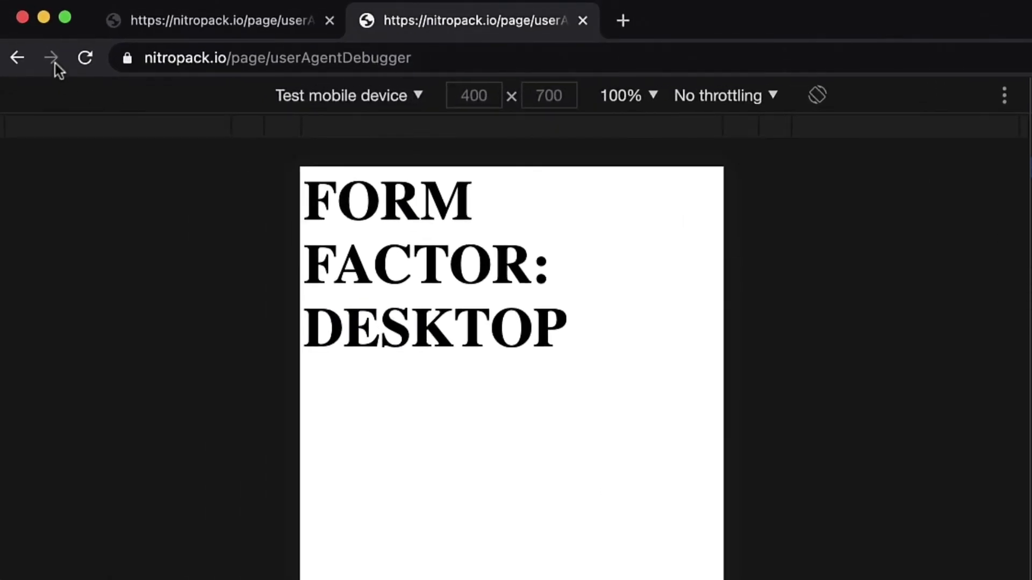
left_click(75, 61)
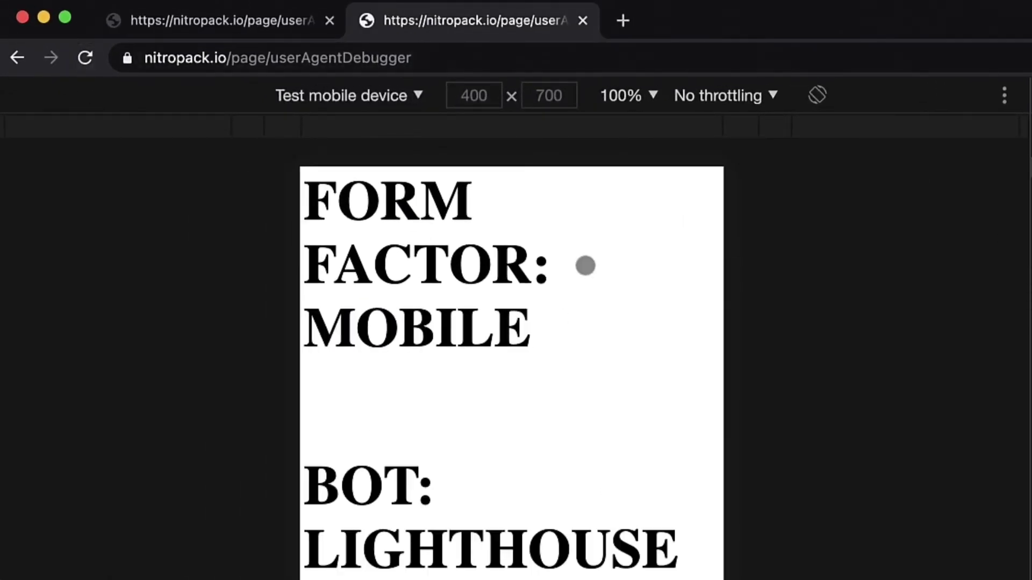